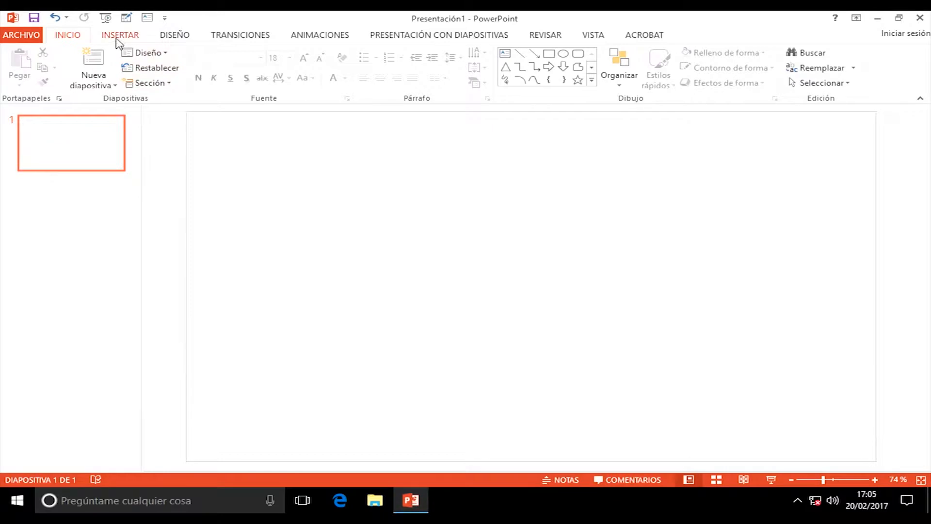
# Step: Open the Insertar tabla dialog from the Tabla menu on the INSERTAR tab
pyautogui.click(118, 42)
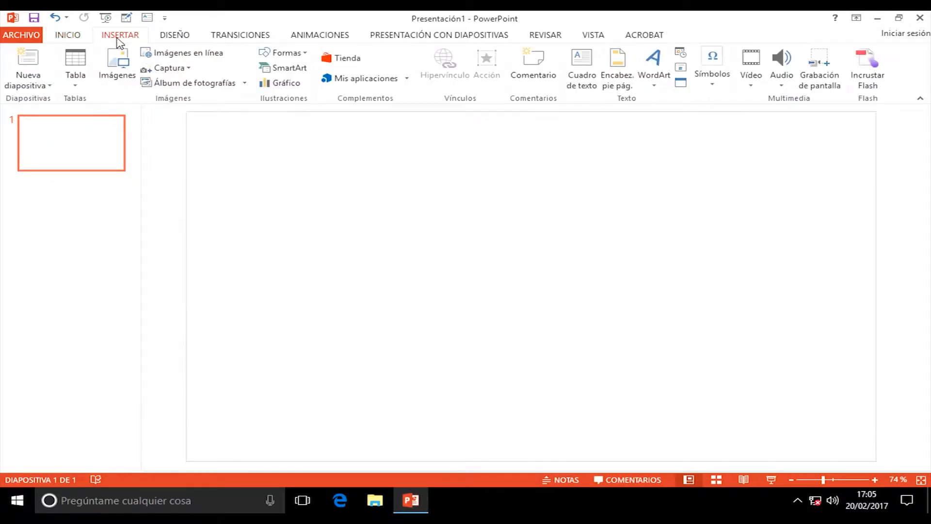
pyautogui.click(77, 86)
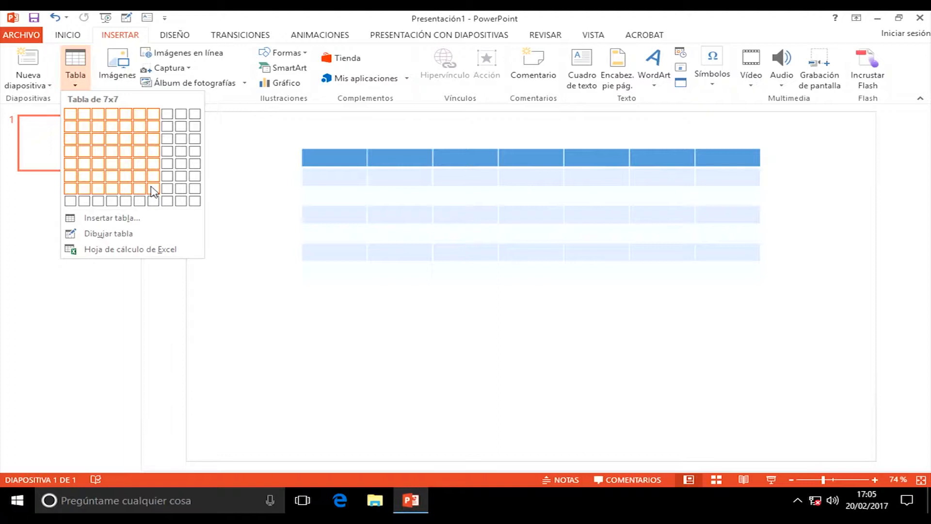
pyautogui.click(102, 219)
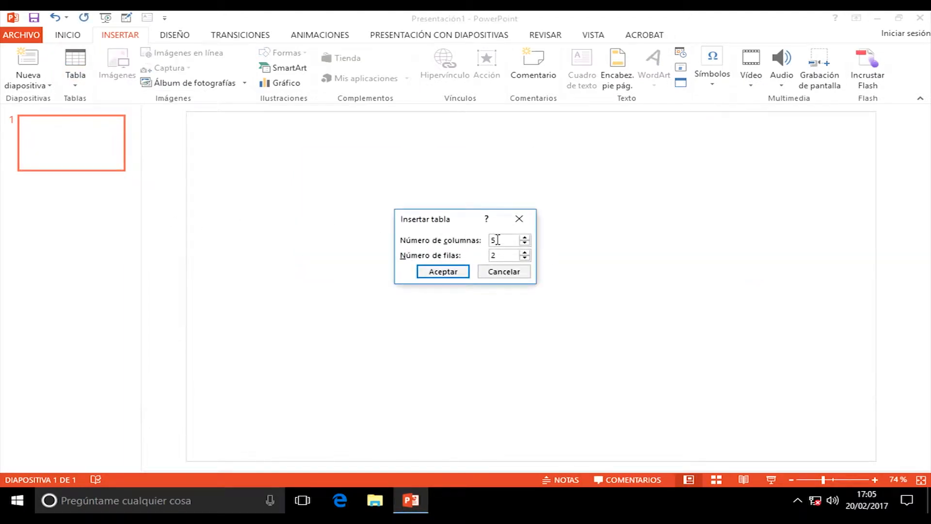
# Step: Create a 5-column table after changing the row count to 5
pyautogui.moveTo(499, 258); pyautogui.dragTo(488, 256)
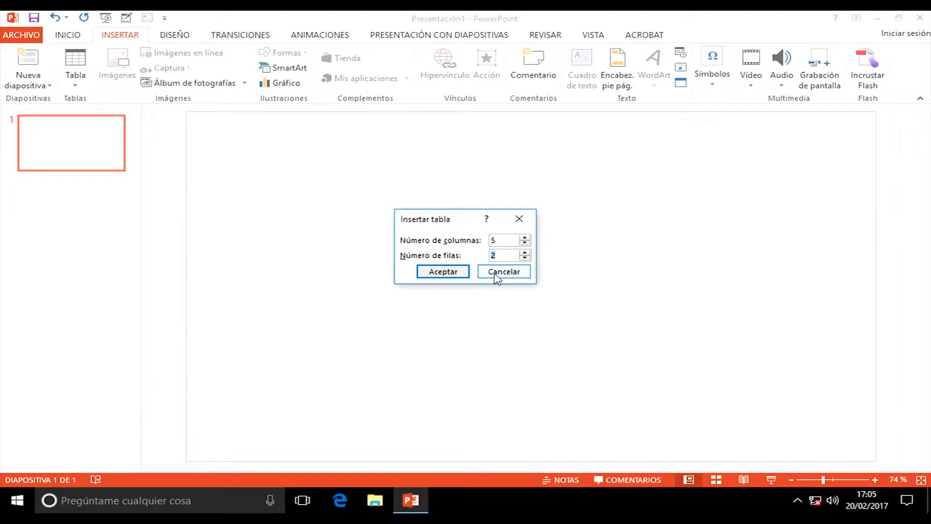
pyautogui.write('5')
pyautogui.click(455, 273)
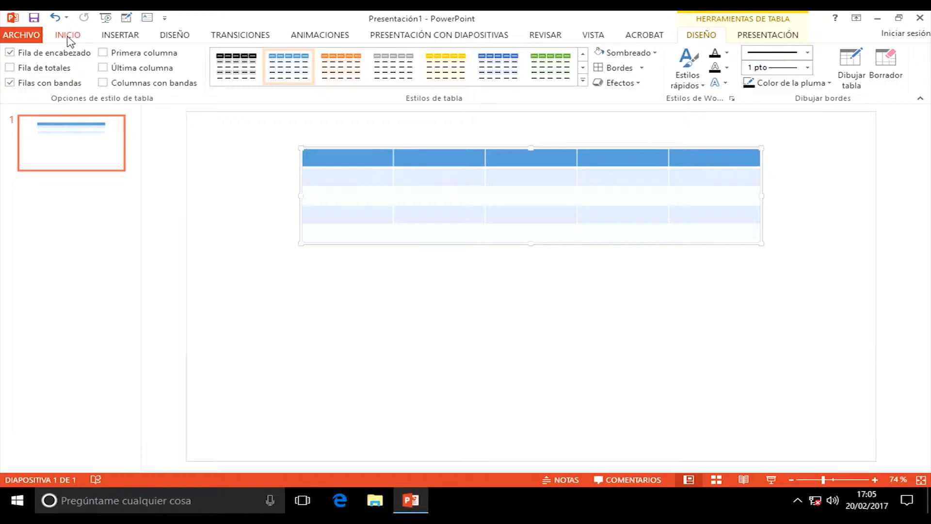
# Step: Nudge the table down and drag its corner to make it narrower with much taller rows
pyautogui.click(118, 35)
pyautogui.click(76, 83)
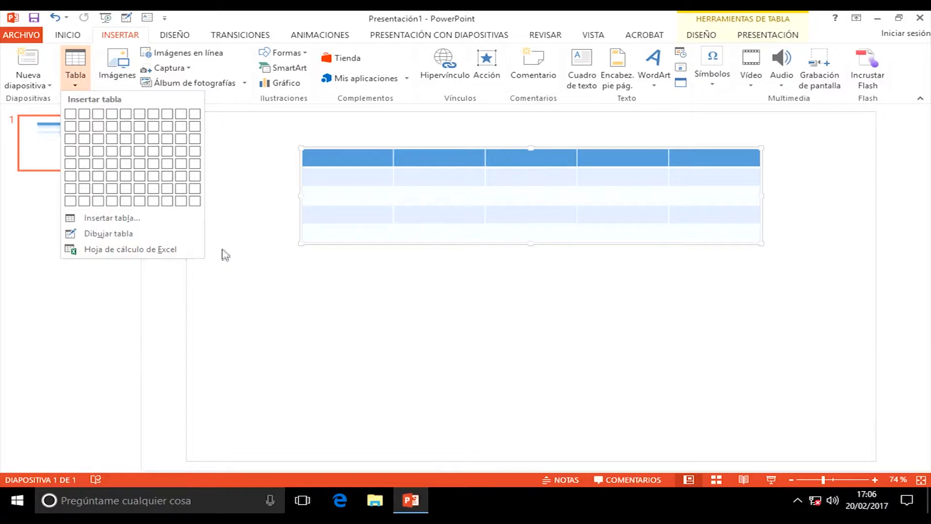
pyautogui.click(248, 190)
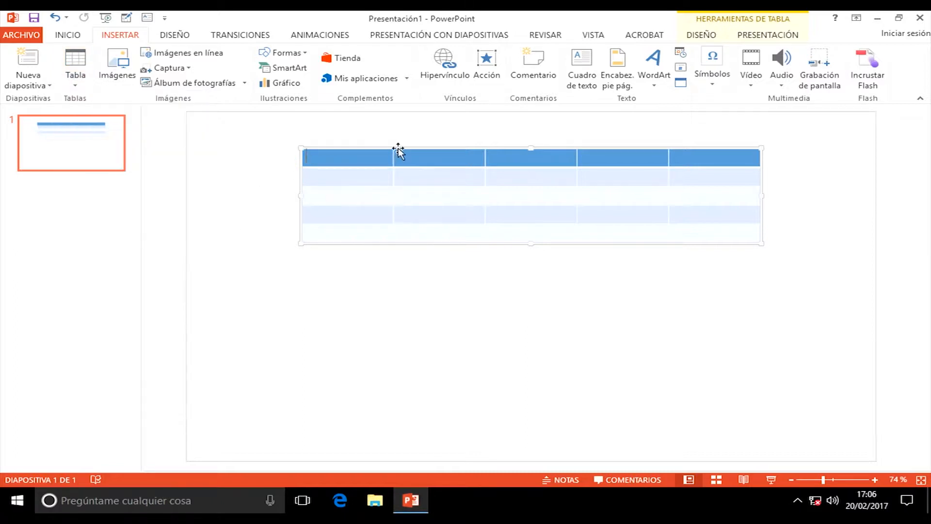
pyautogui.moveTo(399, 151); pyautogui.dragTo(404, 169)
pyautogui.moveTo(766, 262); pyautogui.dragTo(695, 358)
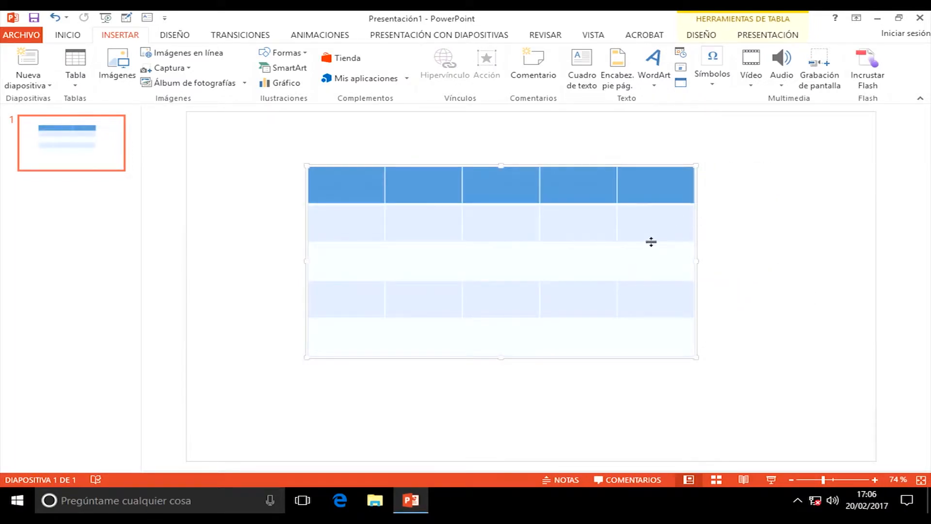
# Step: Look over the DISEÑO and PRESENTACIÓN table tabs and browse the Estilos de tabla gallery, keeping the blue style
pyautogui.click(701, 37)
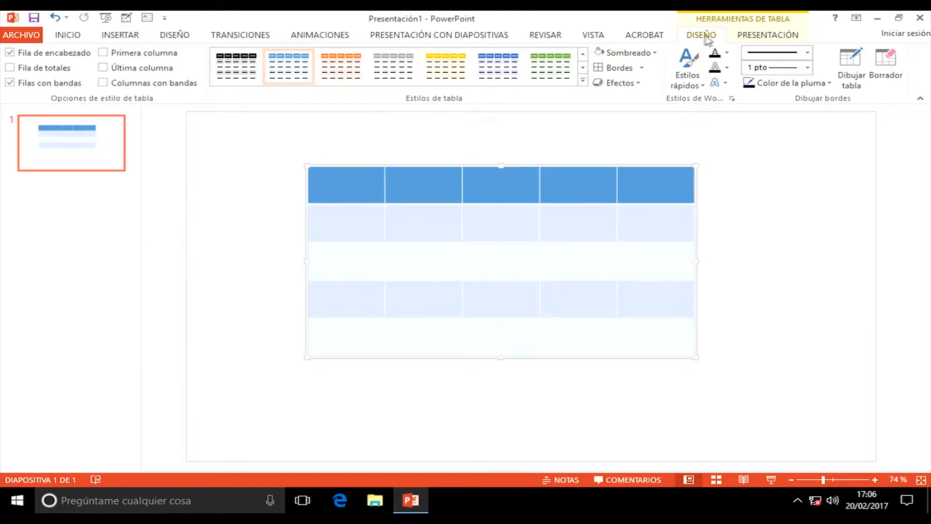
pyautogui.click(771, 37)
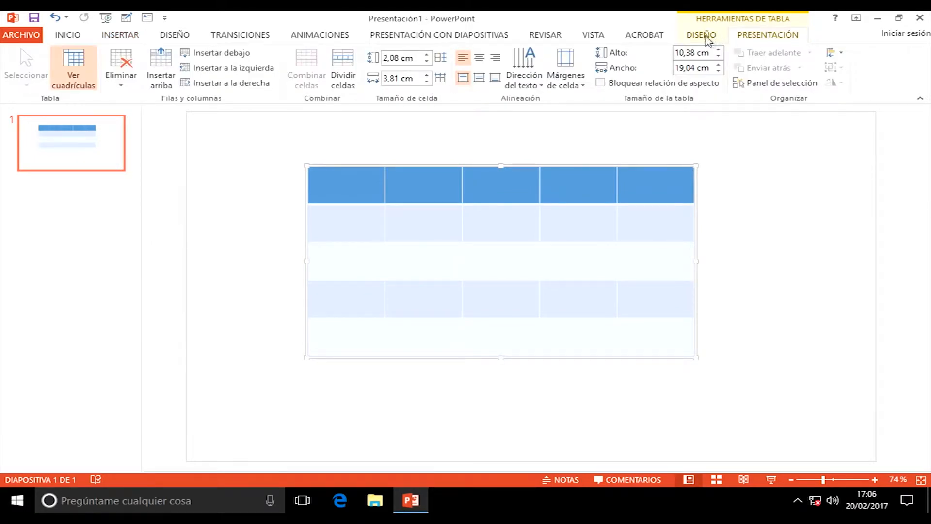
pyautogui.click(703, 37)
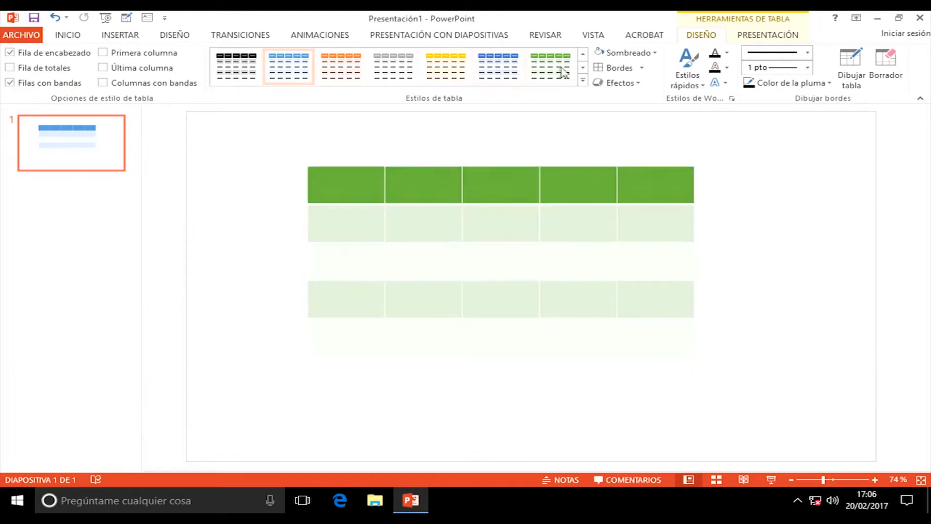
pyautogui.click(584, 69)
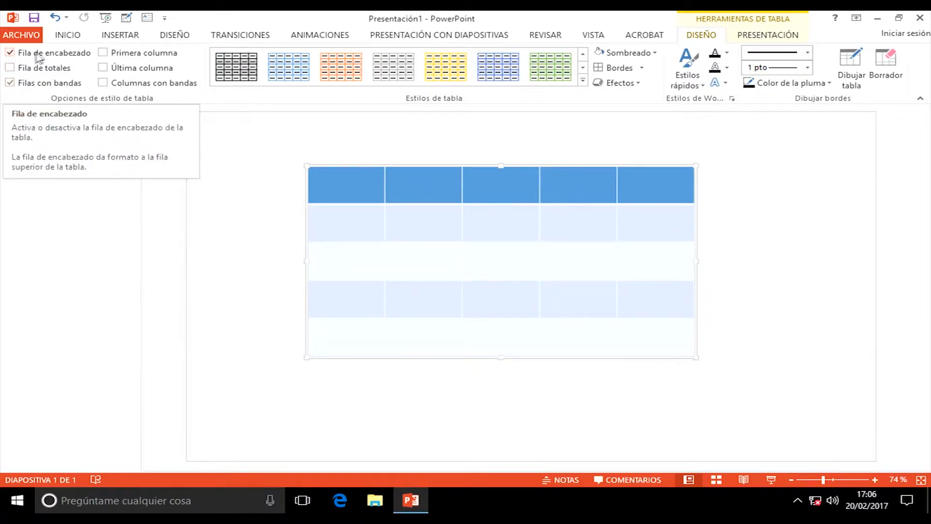
pyautogui.click(10, 53)
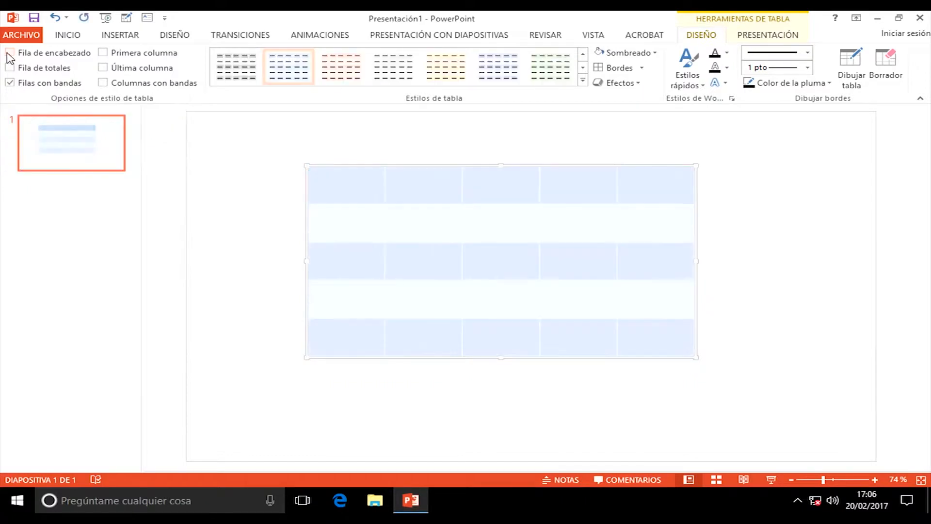
pyautogui.click(10, 55)
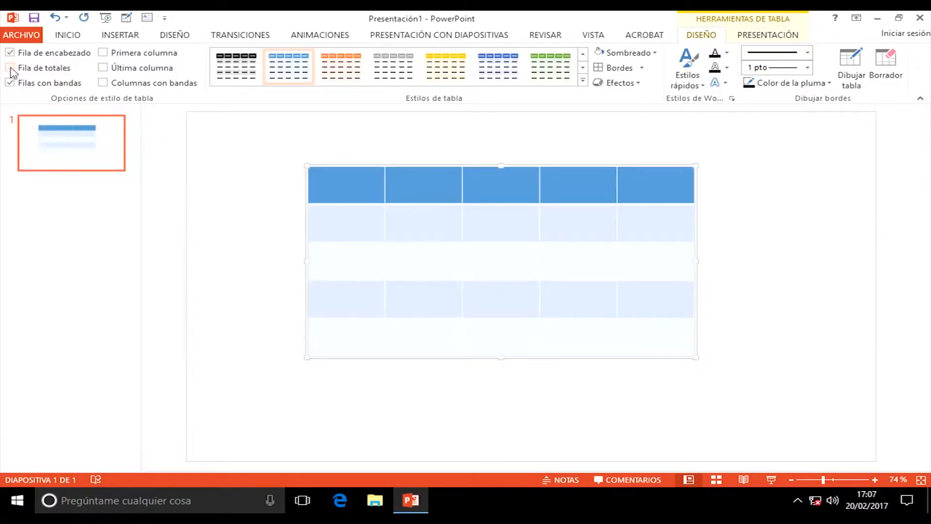
pyautogui.click(10, 69)
pyautogui.click(10, 69)
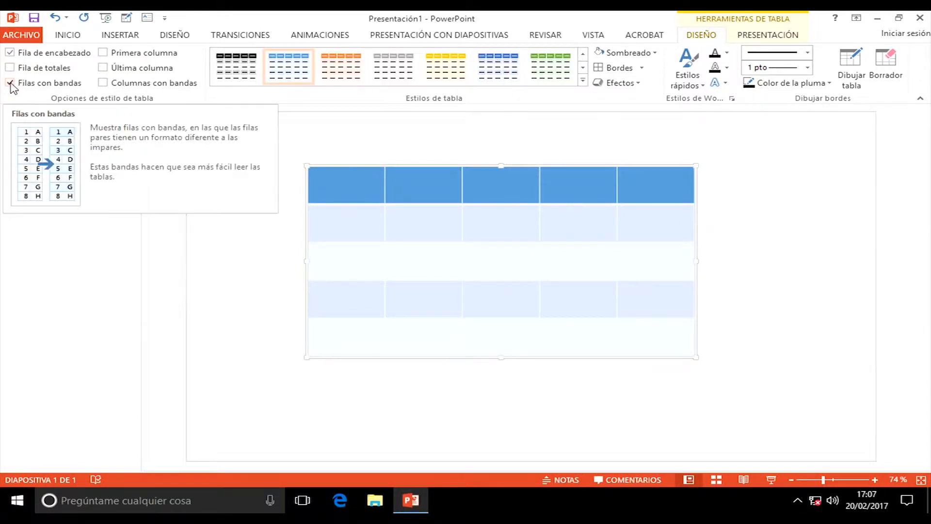
pyautogui.click(10, 83)
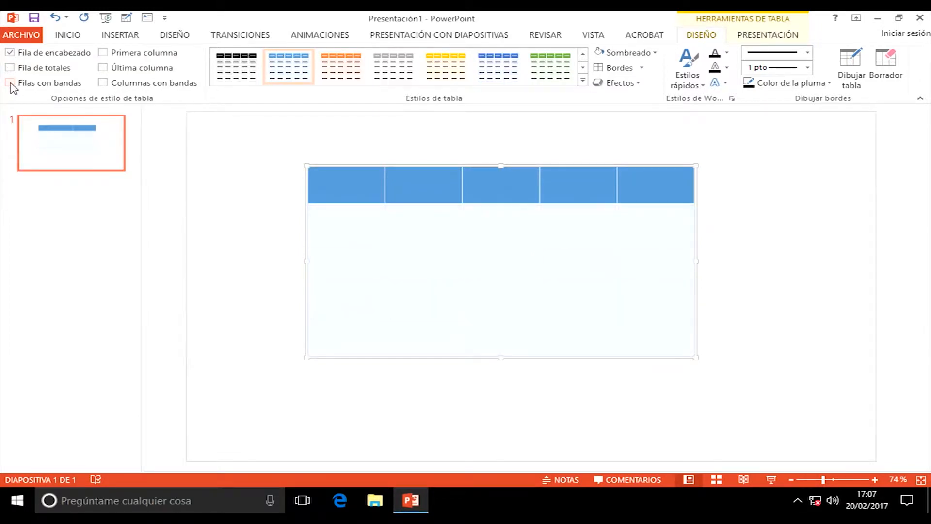
pyautogui.click(10, 83)
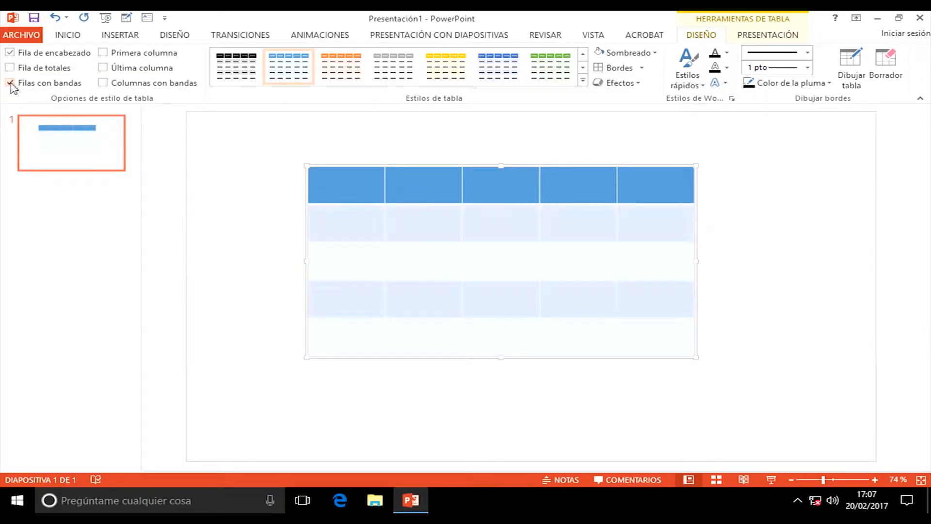
pyautogui.click(102, 54)
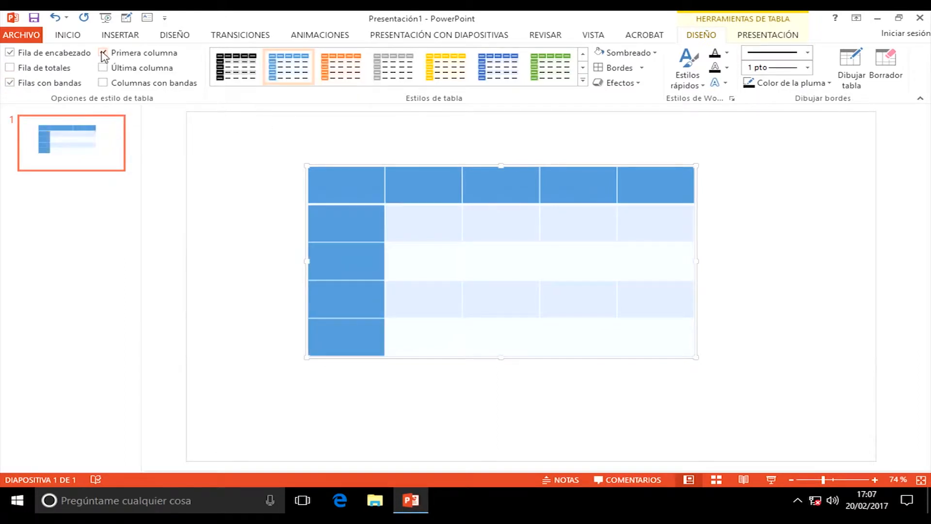
pyautogui.click(103, 53)
pyautogui.click(103, 68)
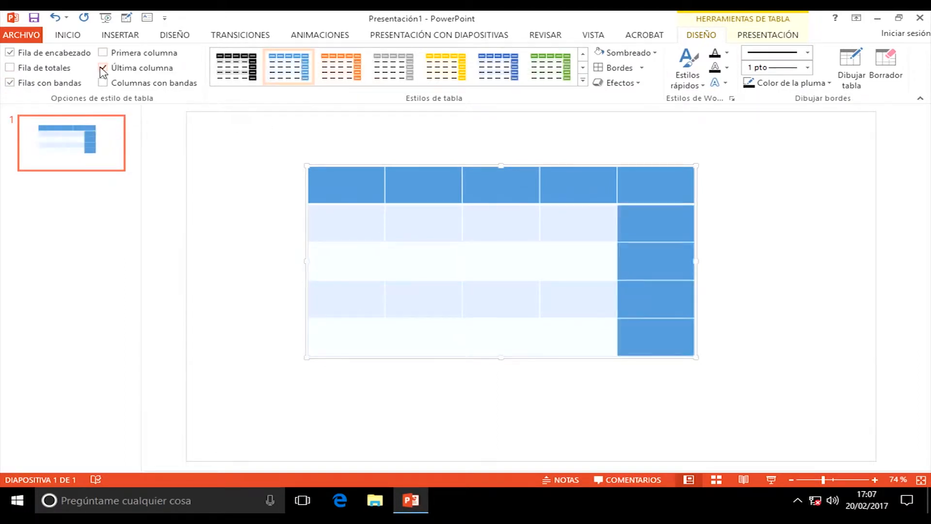
pyautogui.click(102, 69)
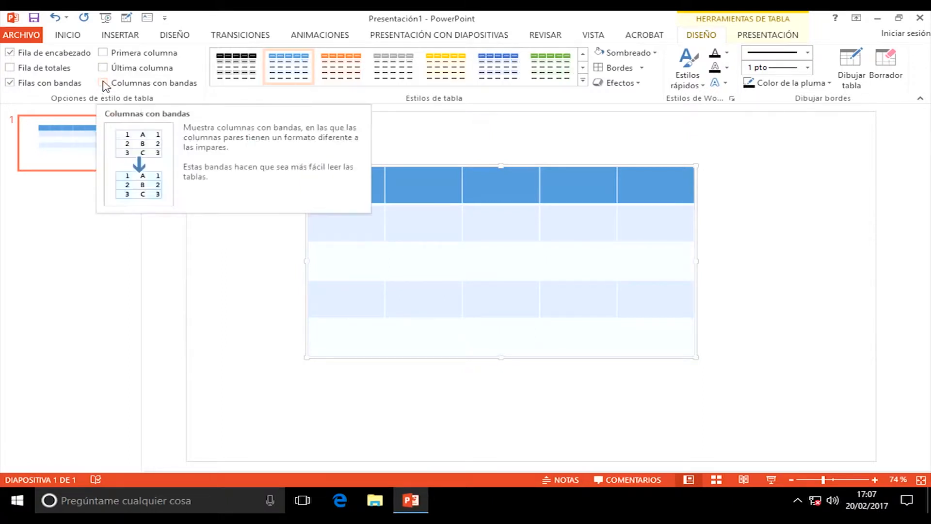
pyautogui.click(104, 84)
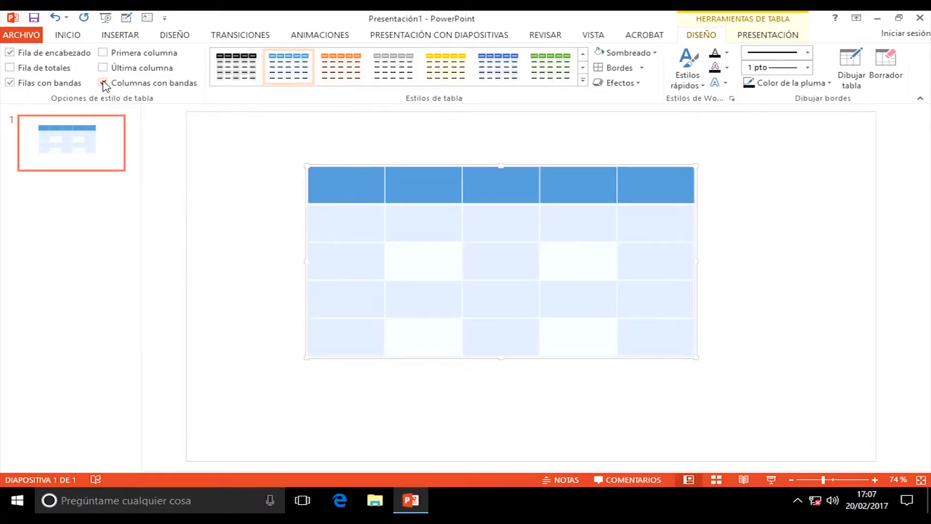
pyautogui.click(103, 84)
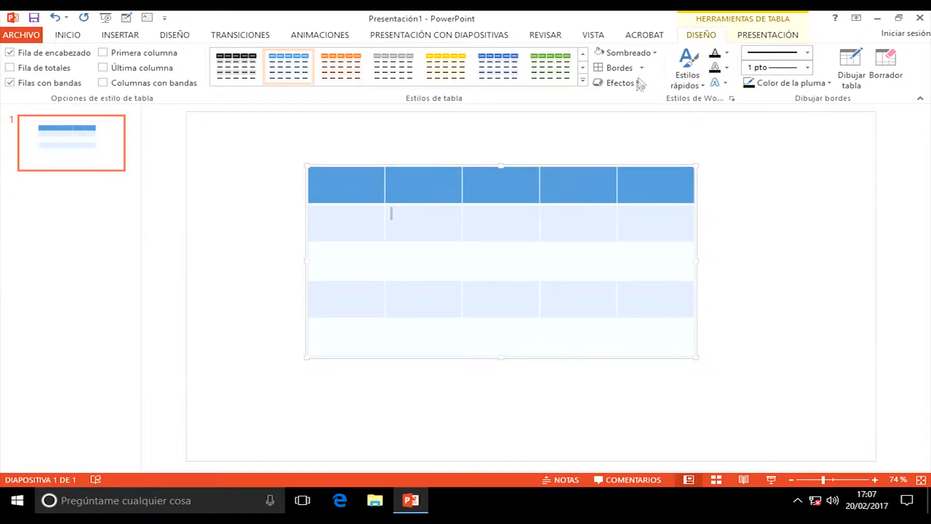
# Step: Select all table cells, clear their borders, then reapply All Borders
pyautogui.click(655, 53)
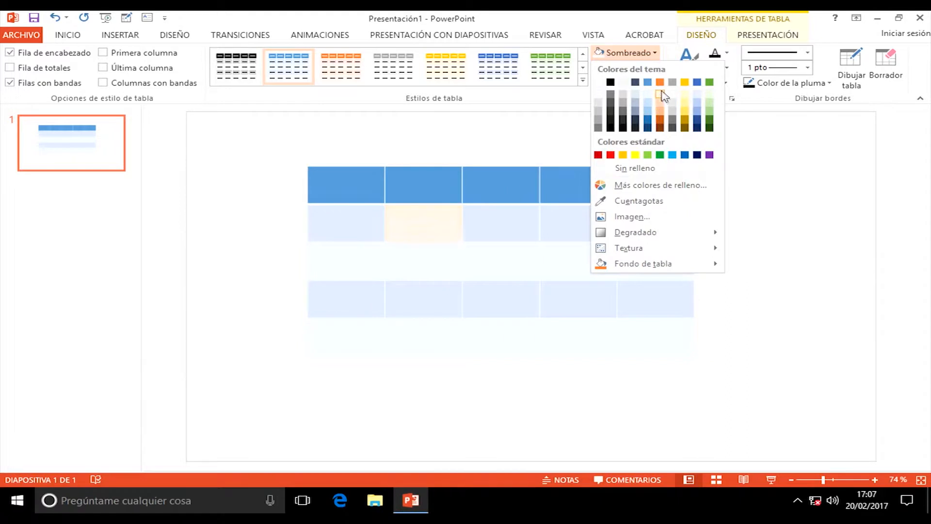
pyautogui.click(527, 139)
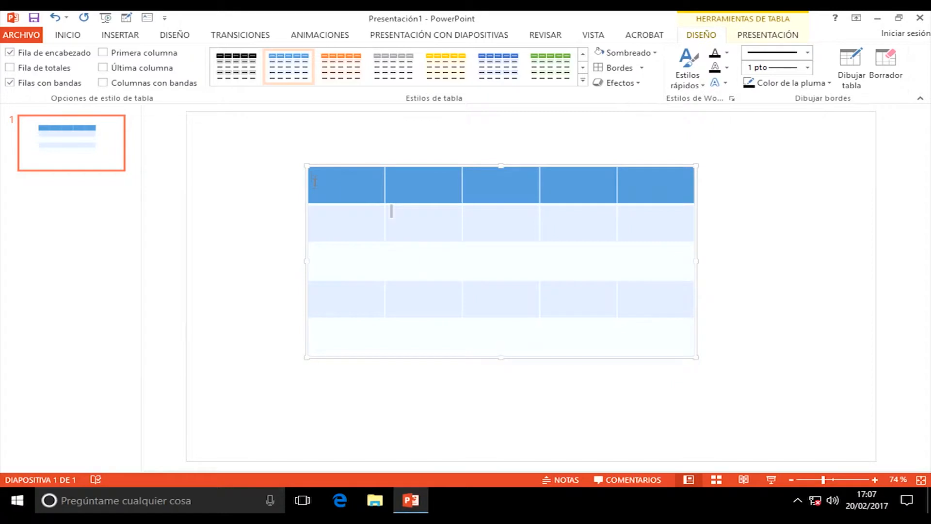
pyautogui.moveTo(422, 206); pyautogui.dragTo(666, 331)
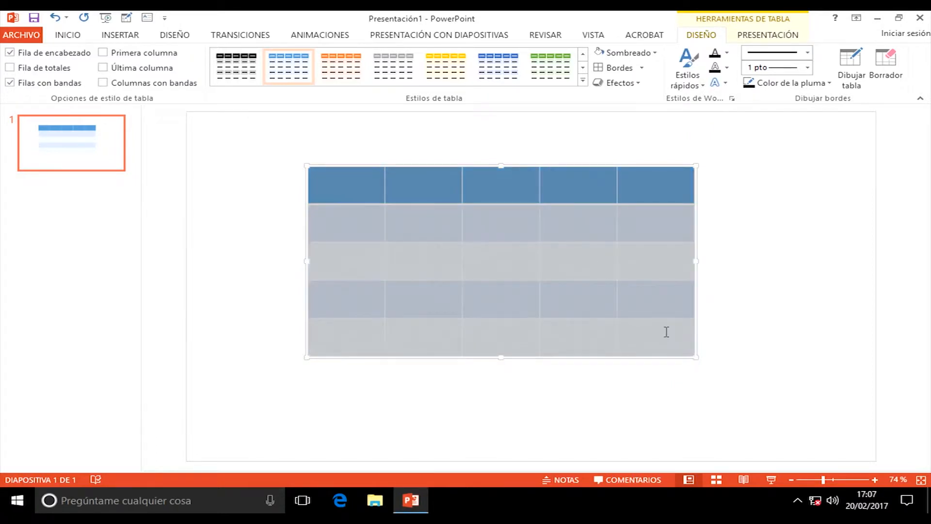
pyautogui.click(643, 68)
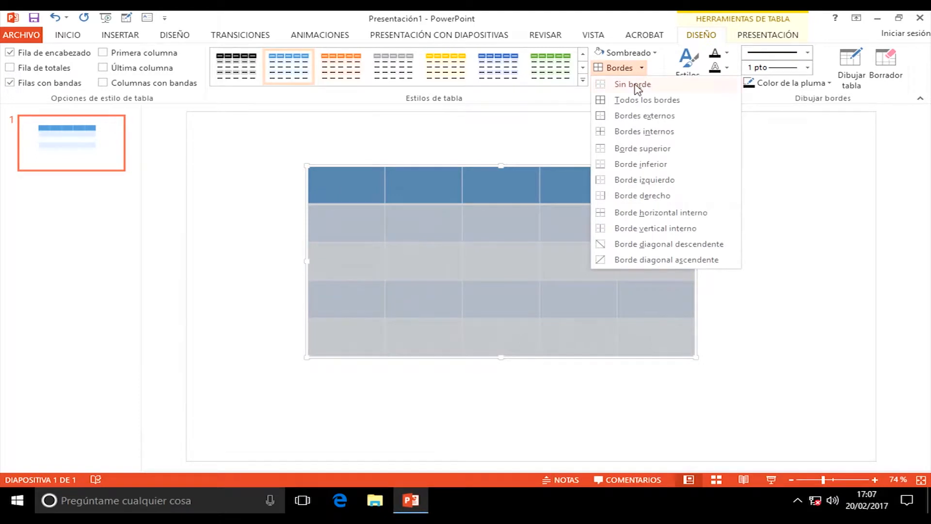
pyautogui.click(636, 86)
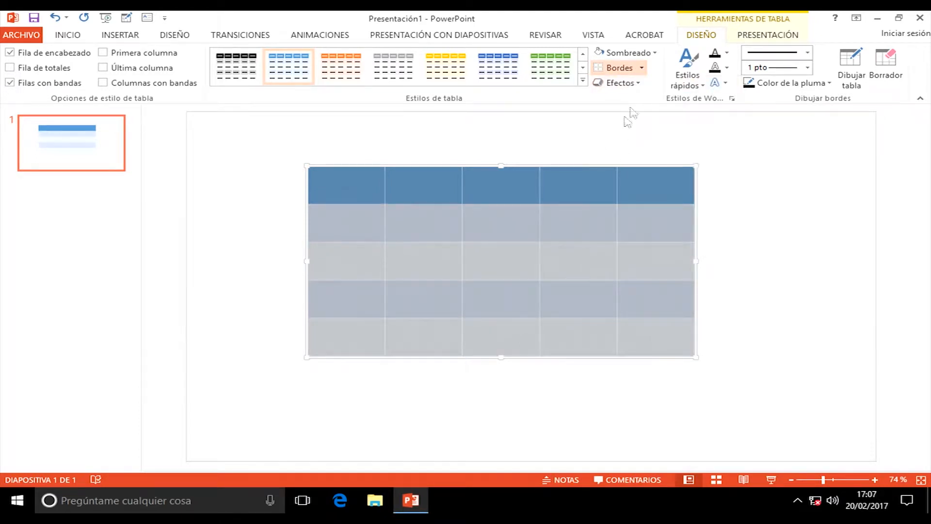
pyautogui.click(643, 69)
pyautogui.click(645, 104)
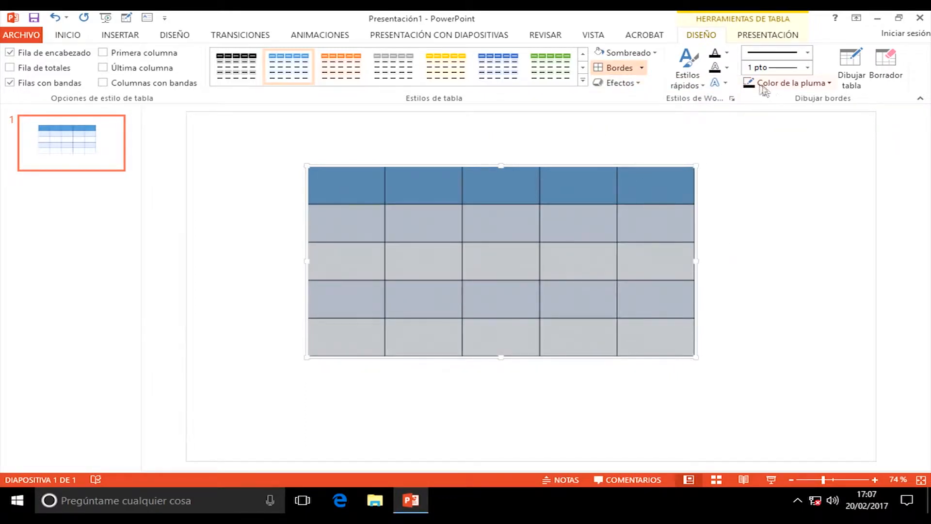
# Step: Set the pen colour to dark orange and apply it as All Borders to every cell
pyautogui.click(829, 84)
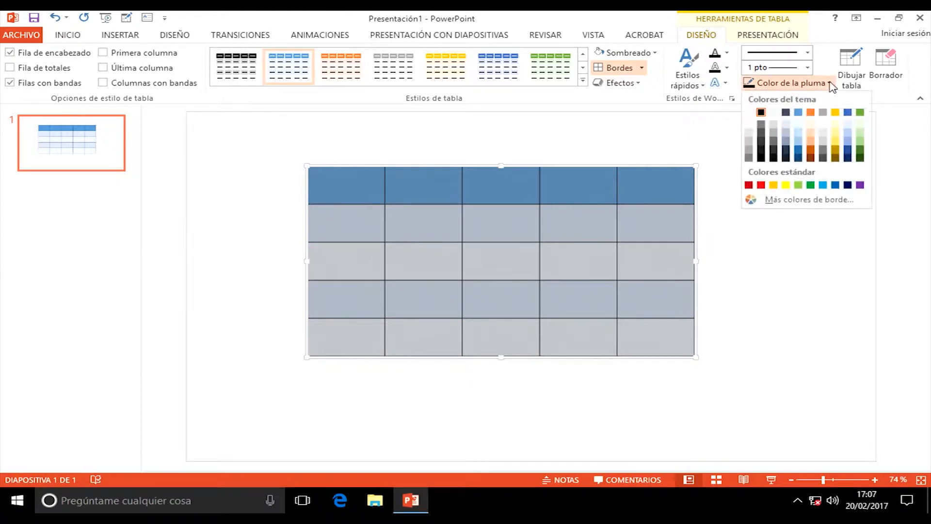
pyautogui.click(810, 149)
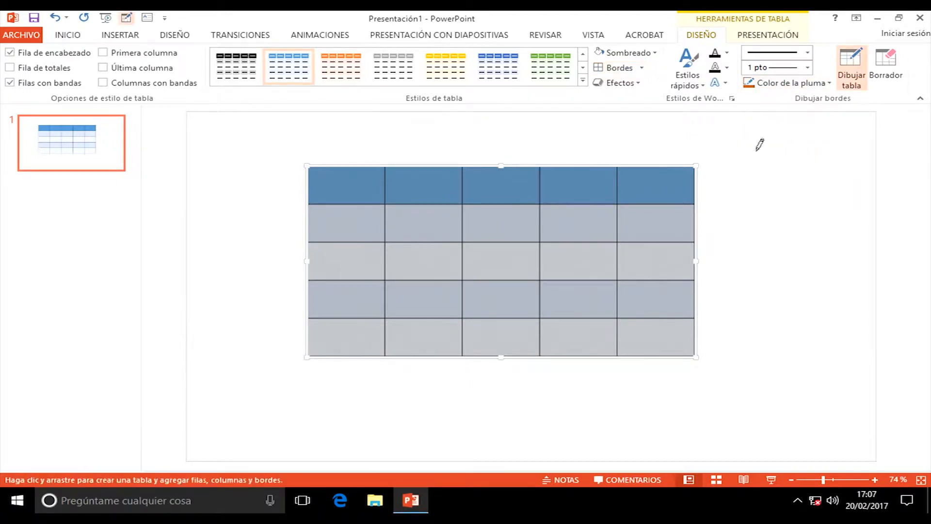
pyautogui.click(640, 69)
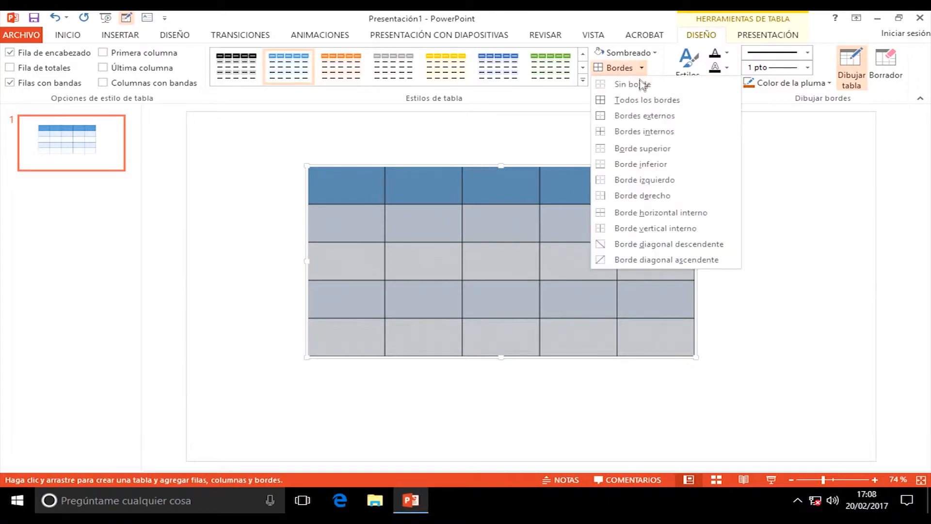
pyautogui.click(636, 101)
pyautogui.click(255, 194)
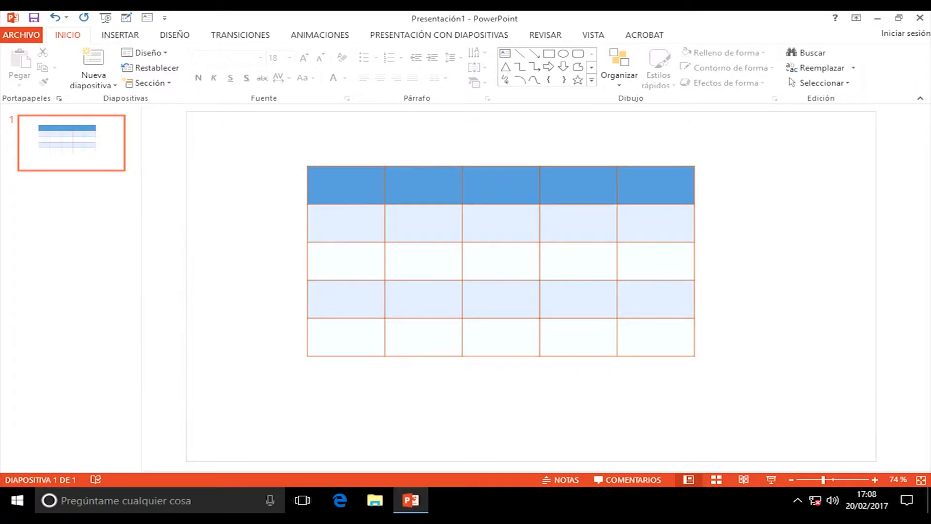
pyautogui.click(342, 179)
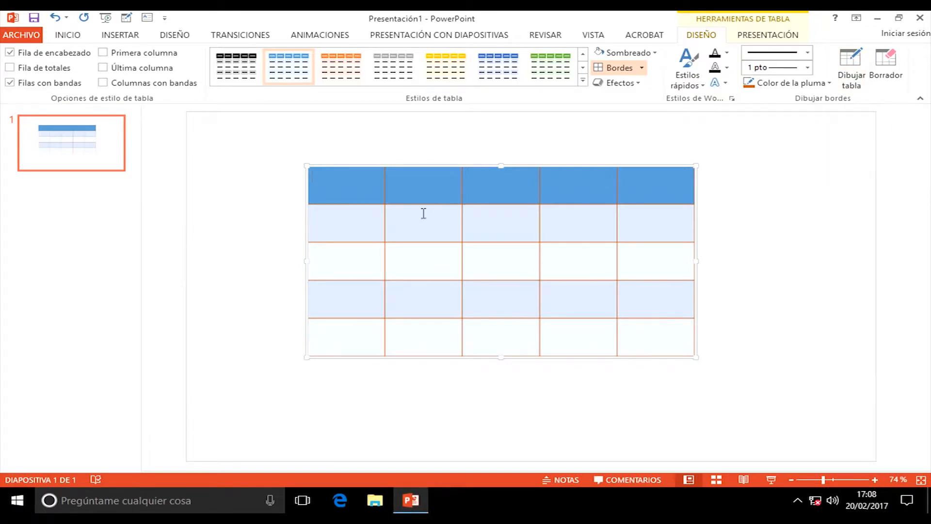
# Step: With Draw Table, add three vertical splits and one horizontal split across the fourth row's left cells
pyautogui.click(850, 79)
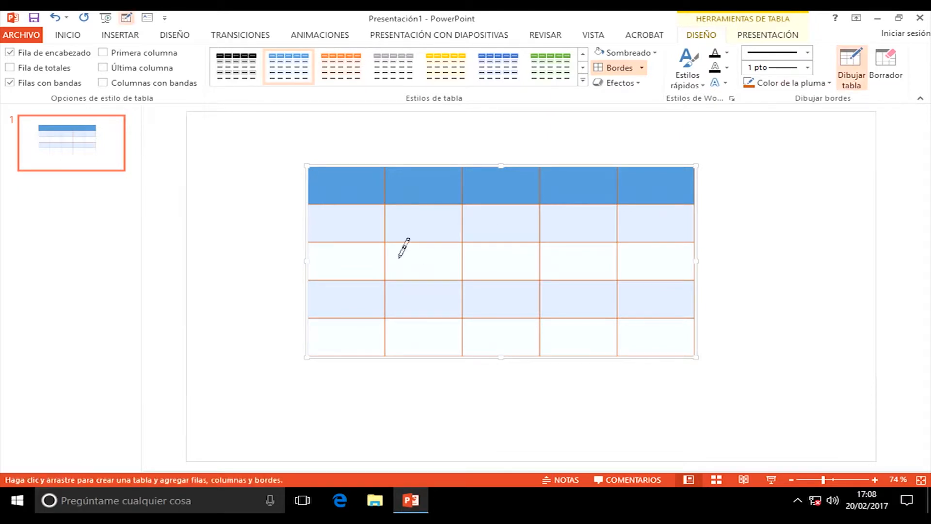
pyautogui.moveTo(423, 231); pyautogui.dragTo(423, 168)
pyautogui.moveTo(501, 278); pyautogui.dragTo(501, 242)
pyautogui.moveTo(578, 243); pyautogui.dragTo(567, 337)
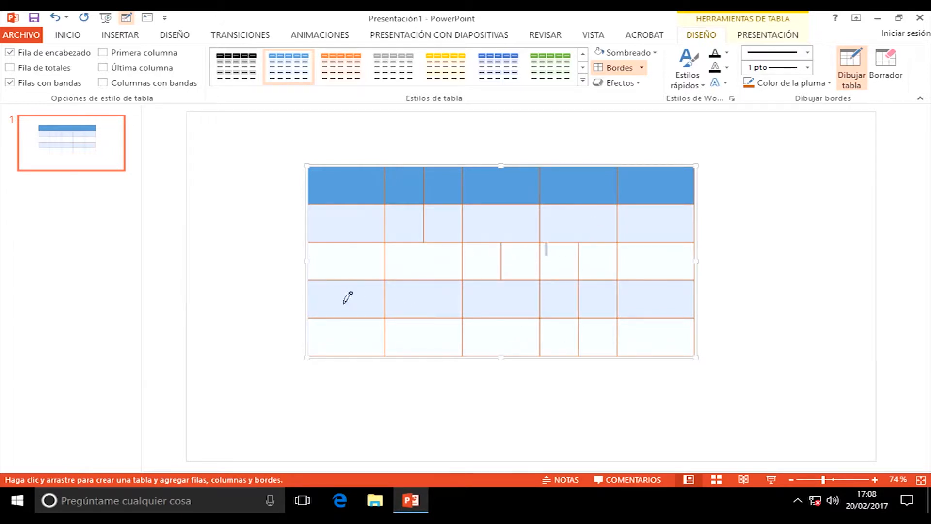
pyautogui.moveTo(311, 299); pyautogui.dragTo(461, 298)
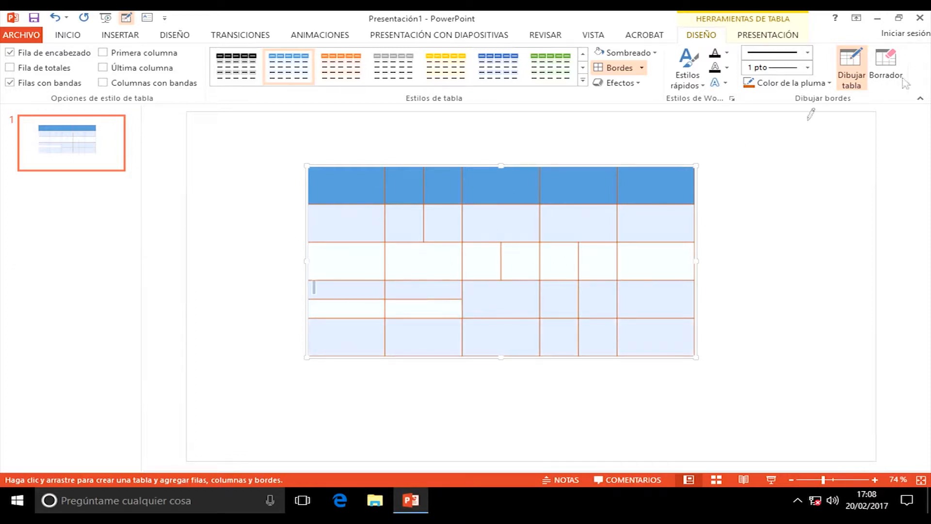
# Step: Erase the third-row and lower-row vertical partitions and the fourth-row horizontal partition
pyautogui.click(885, 60)
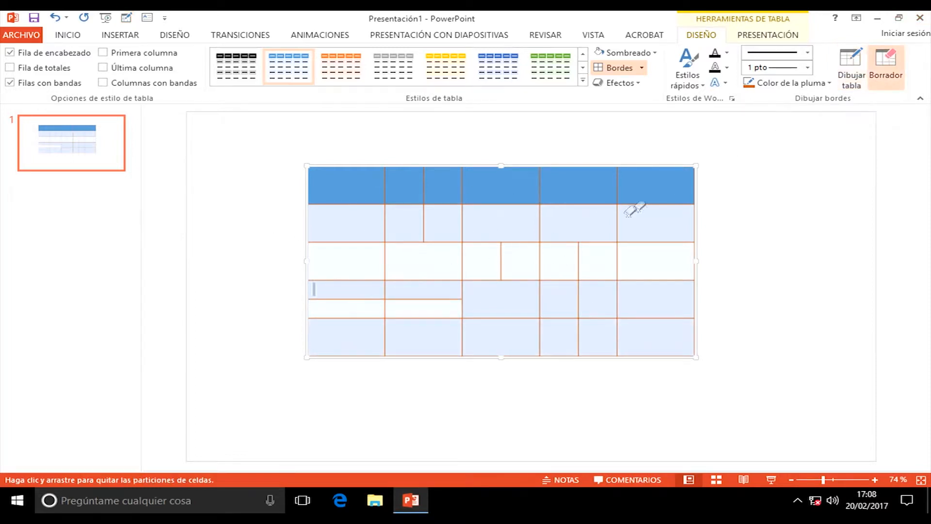
pyautogui.click(501, 257)
pyautogui.click(541, 252)
pyautogui.moveTo(579, 255); pyautogui.dragTo(581, 311)
pyautogui.click(579, 333)
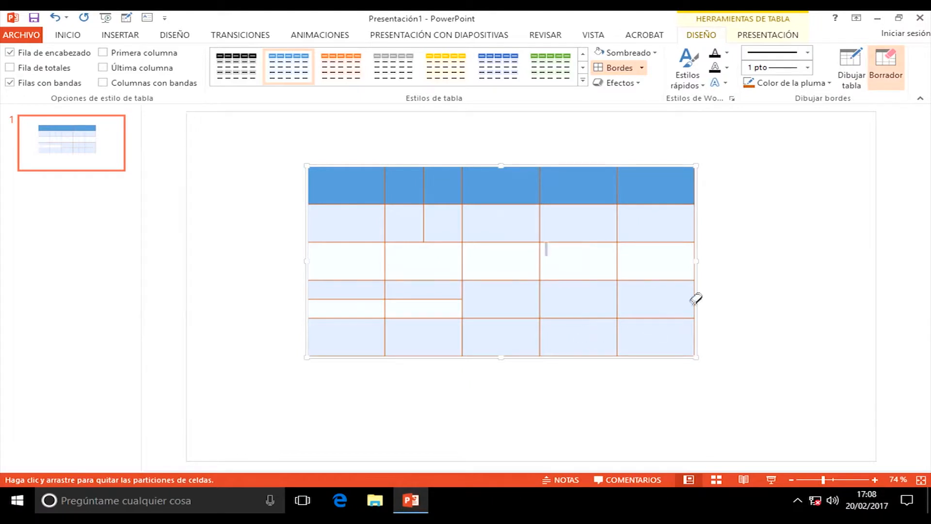
pyautogui.moveTo(338, 298); pyautogui.dragTo(363, 297)
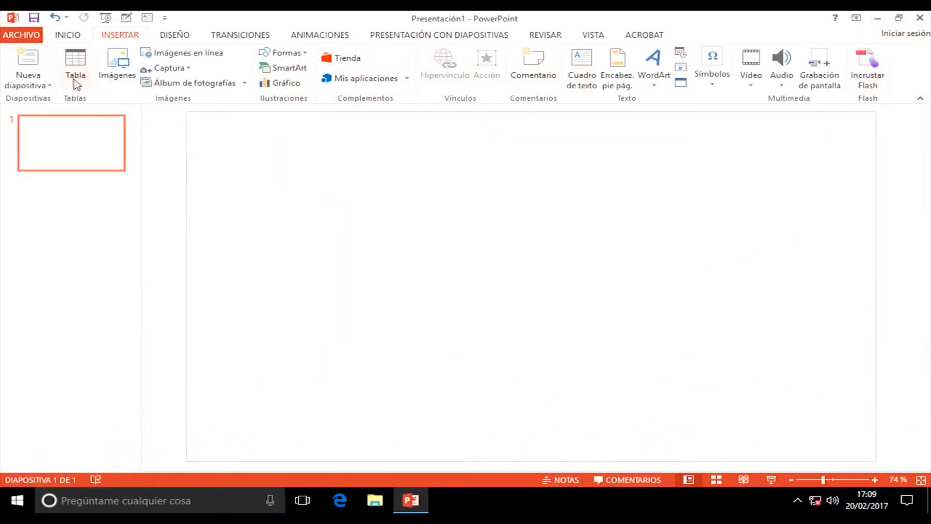
# Step: Insert a 6 by 6 table from the Tabla grid and resize it from its corner handle
pyautogui.click(77, 84)
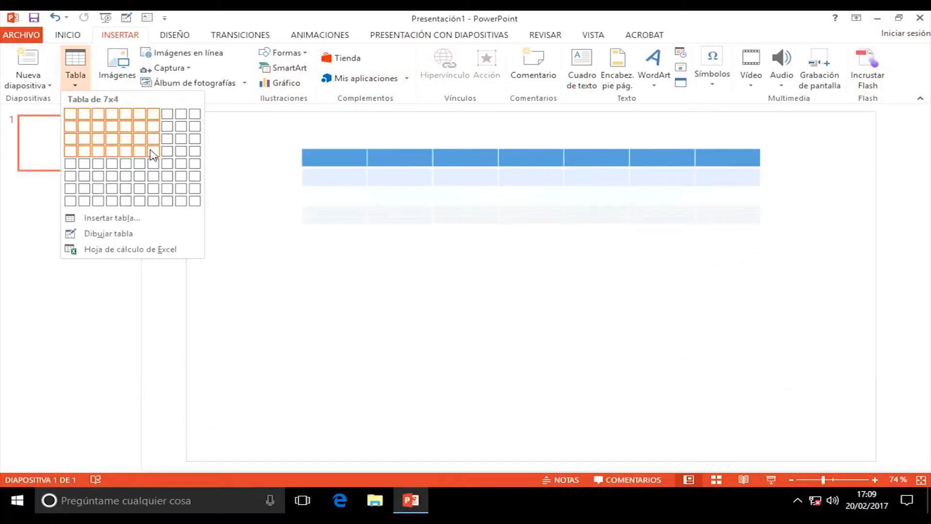
pyautogui.click(140, 176)
pyautogui.moveTo(762, 263); pyautogui.dragTo(737, 328)
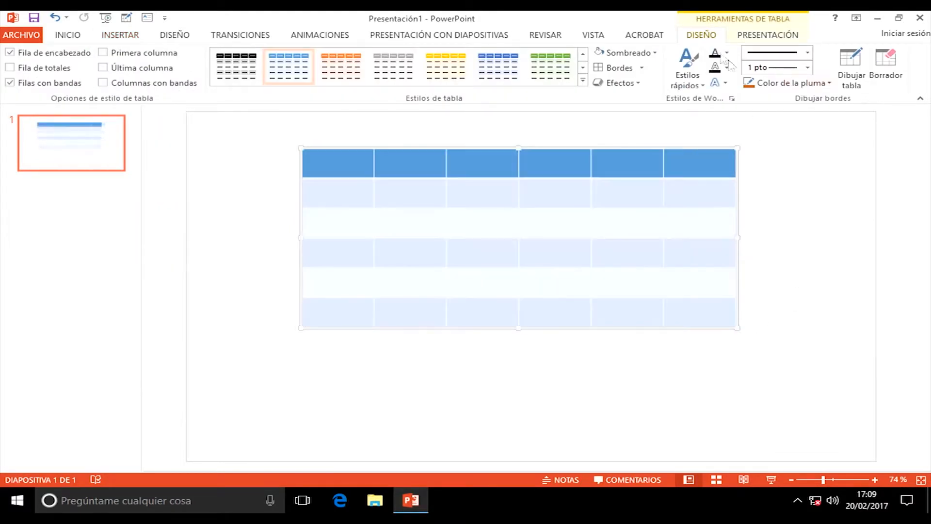
pyautogui.click(772, 36)
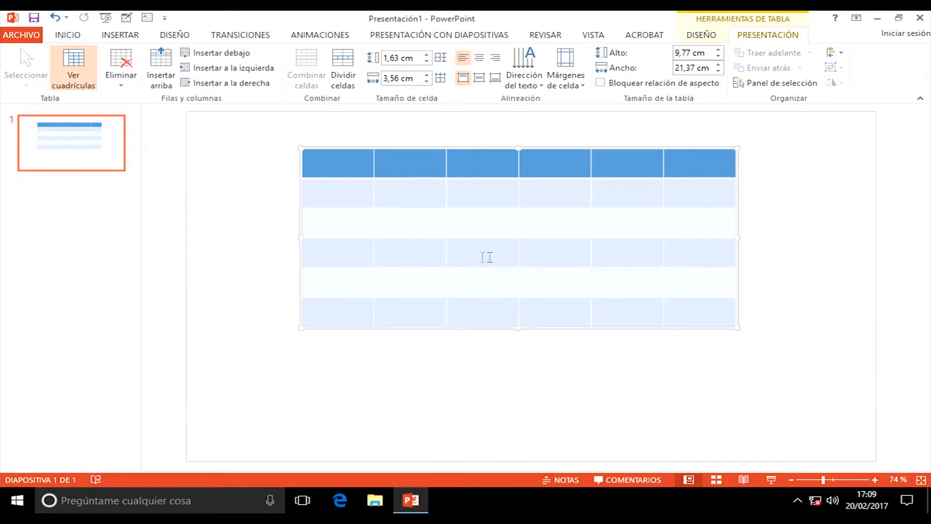
# Step: Insert a row below row 4 and a column left of column 3, then select the header row
pyautogui.click(312, 253)
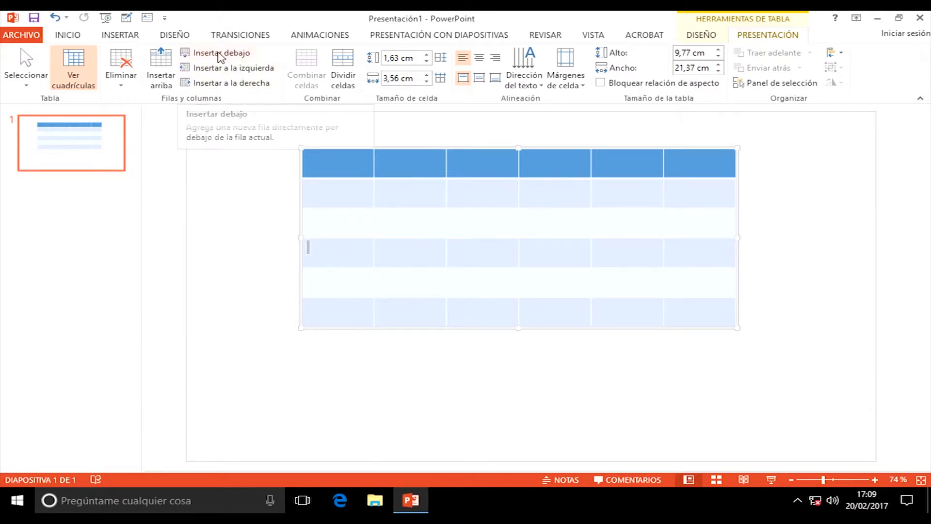
pyautogui.click(219, 53)
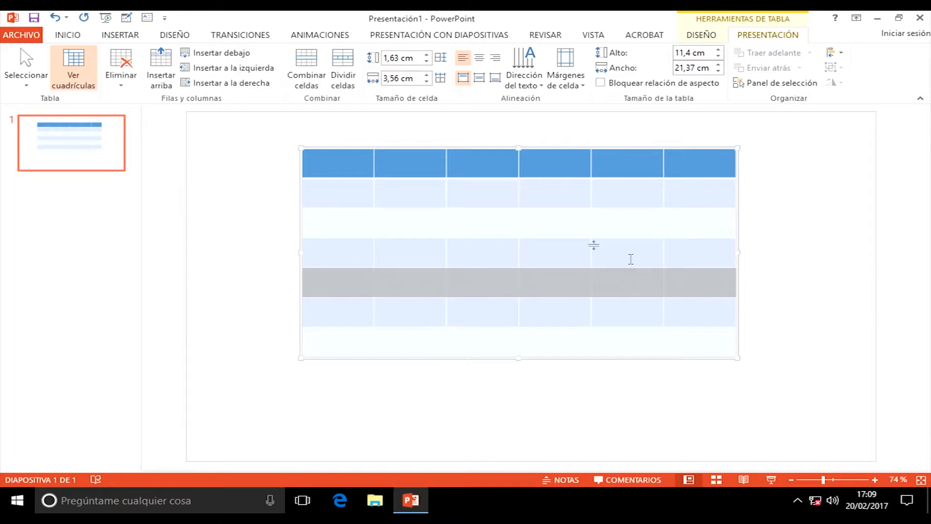
pyautogui.click(469, 192)
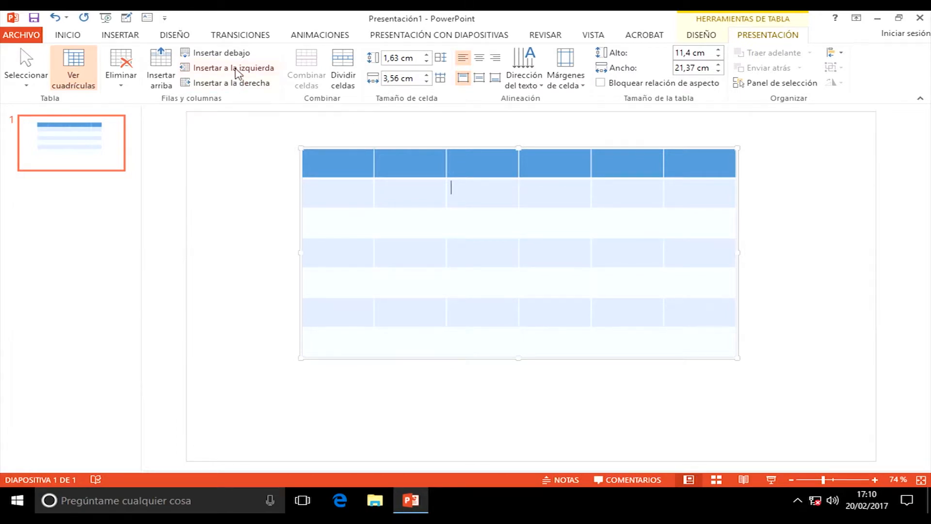
pyautogui.click(237, 70)
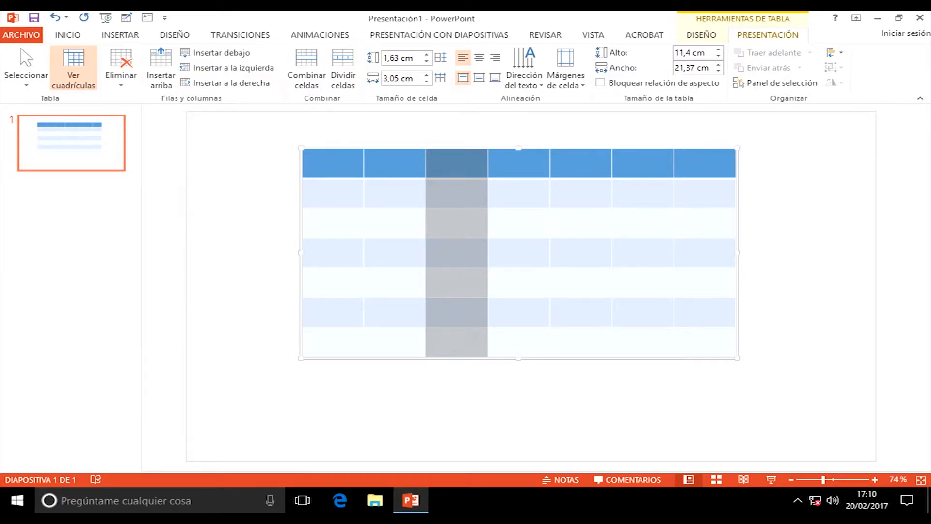
pyautogui.moveTo(313, 165); pyautogui.dragTo(694, 163)
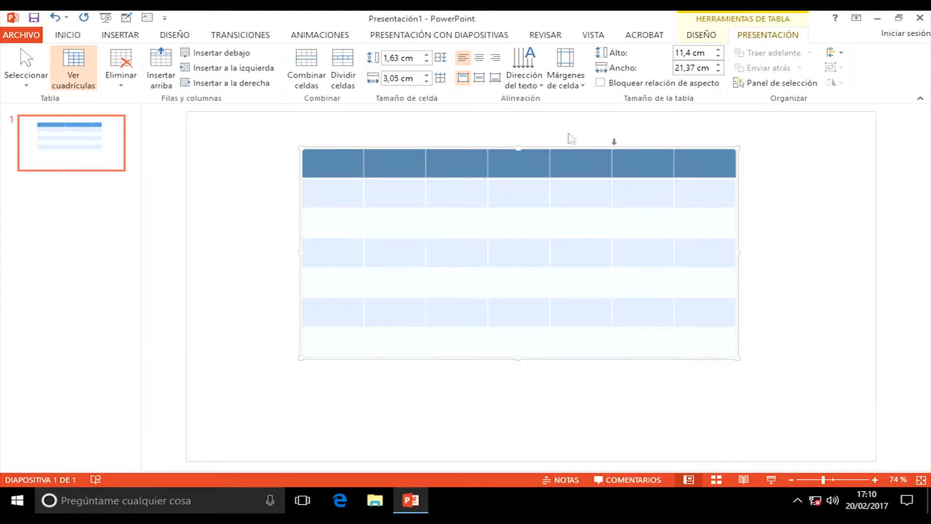
# Step: Merge the header into one cell titled 'Éste es el título de la tabla' and split the first data row's third cell into 3 columns
pyautogui.click(312, 63)
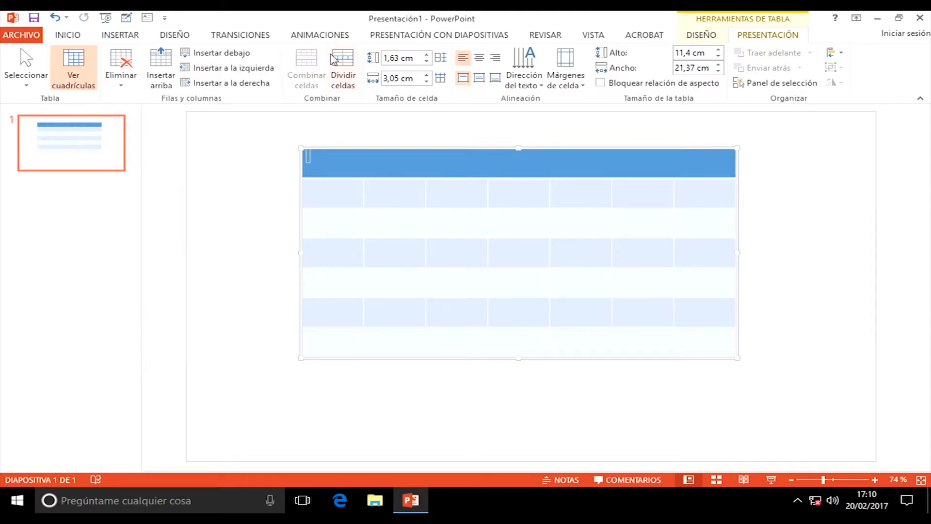
pyautogui.write('Éste es el título de la tabla')
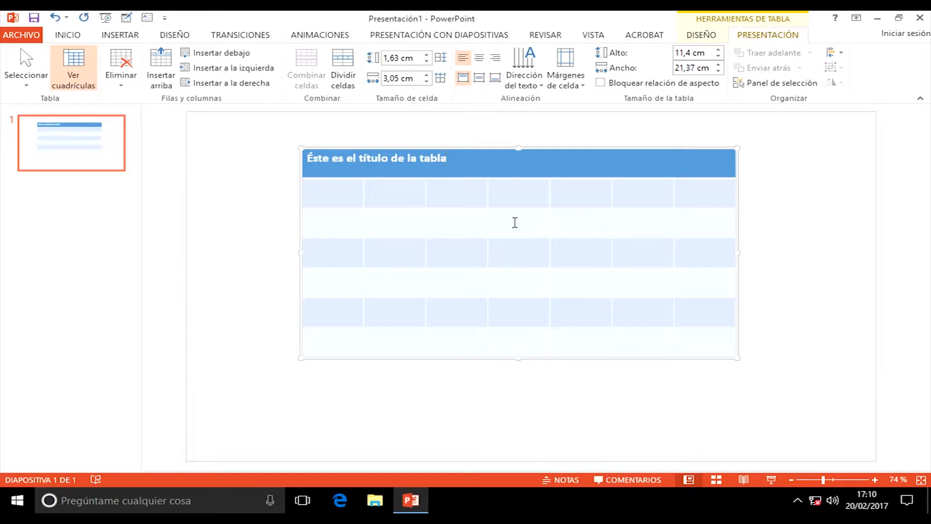
pyautogui.click(447, 196)
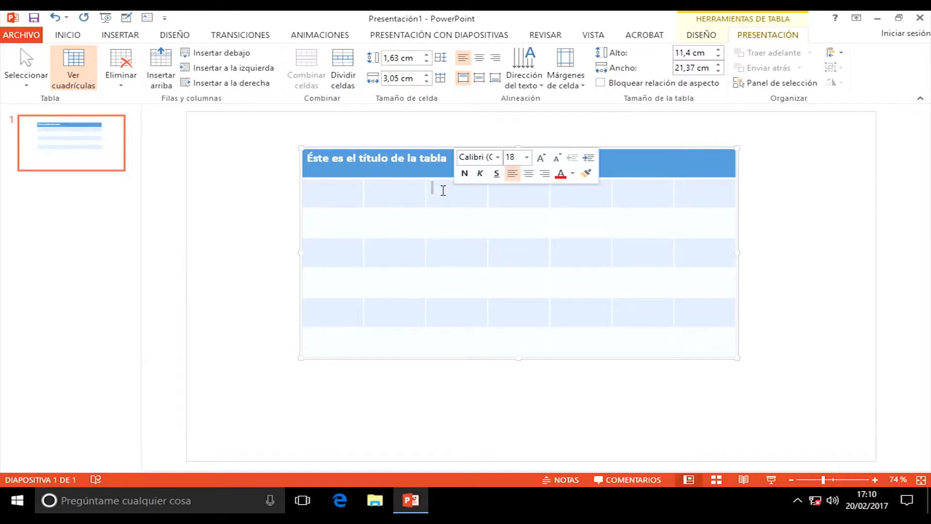
pyautogui.click(345, 65)
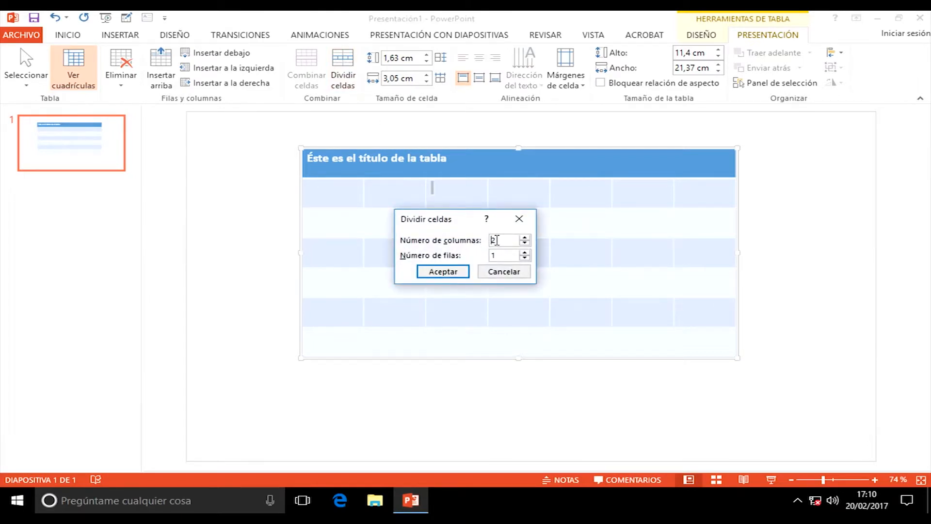
pyautogui.click(499, 240)
pyautogui.moveTo(498, 240); pyautogui.dragTo(488, 243)
pyautogui.write('3')
pyautogui.click(447, 271)
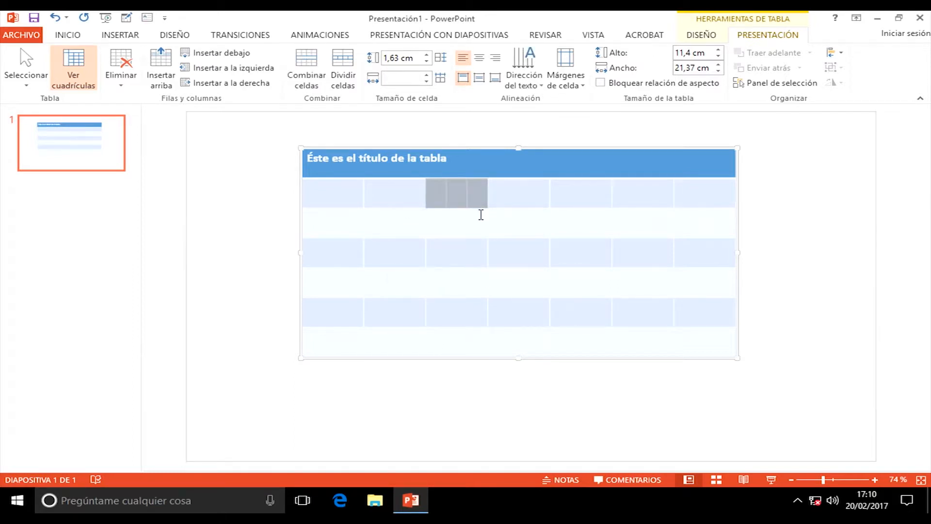